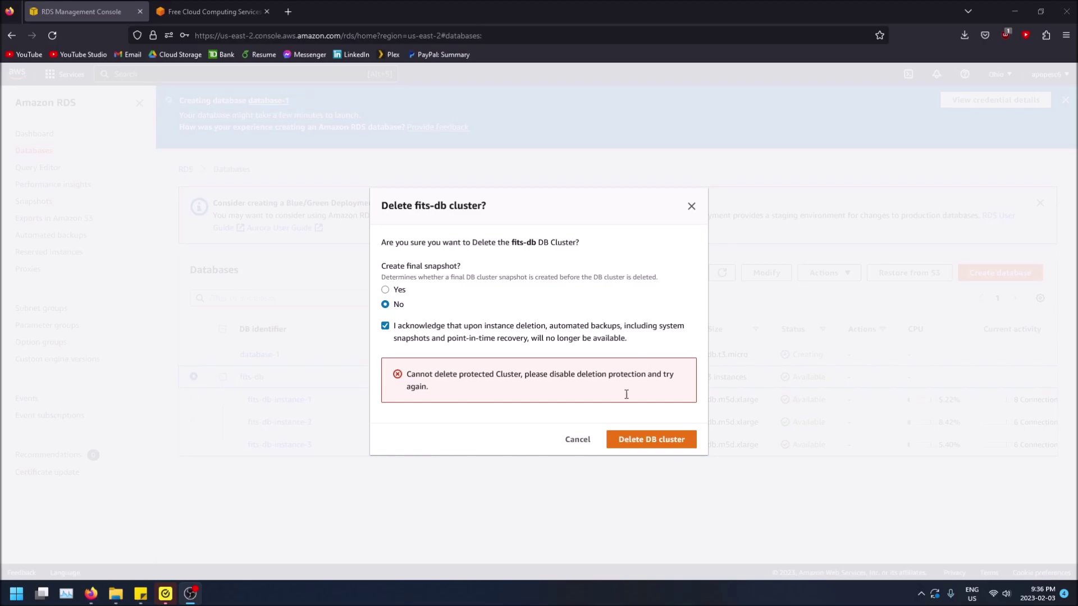
# - Cancel the blocked deletion and confirm fits-db's Configuration shows Deletion protection Enabled
pyautogui.click(579, 440)
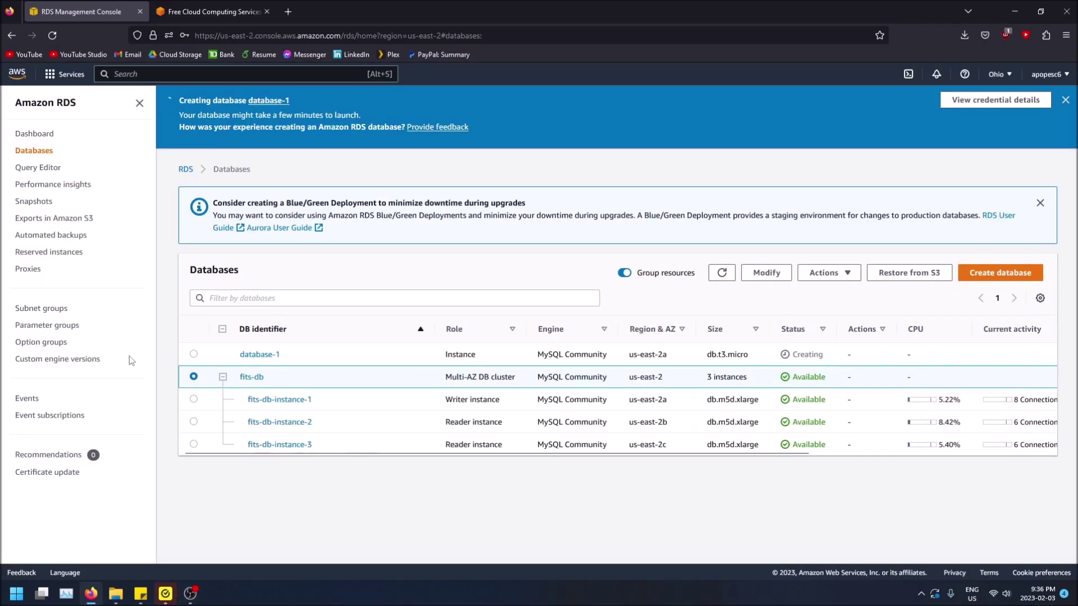
pyautogui.click(252, 377)
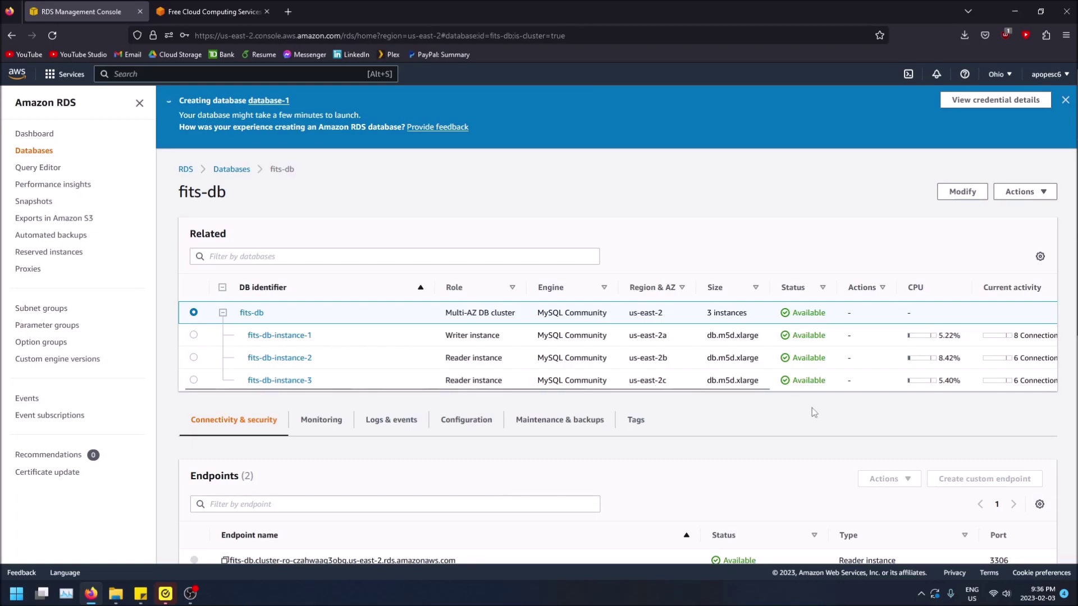
pyautogui.click(464, 421)
pyautogui.scroll(-2, 455, 426)
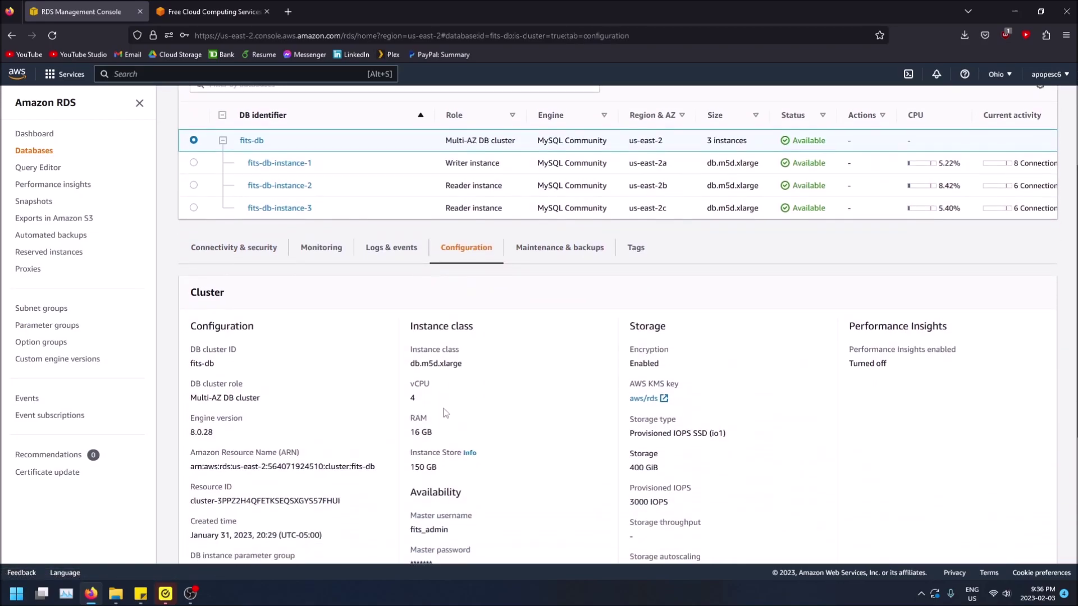
pyautogui.scroll(-2, 444, 413)
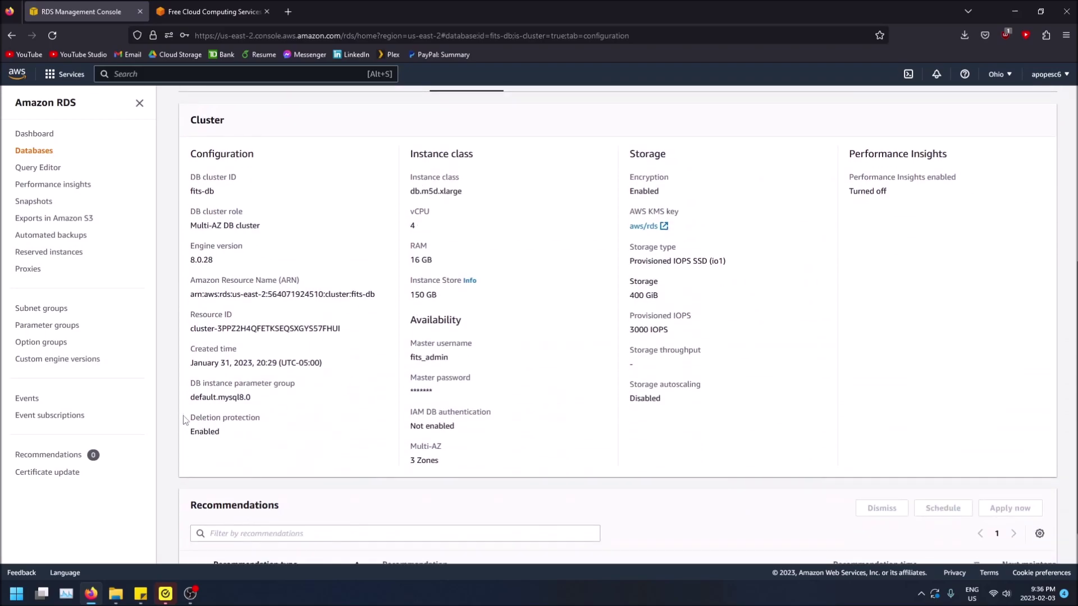
pyautogui.moveTo(183, 420); pyautogui.dragTo(246, 444)
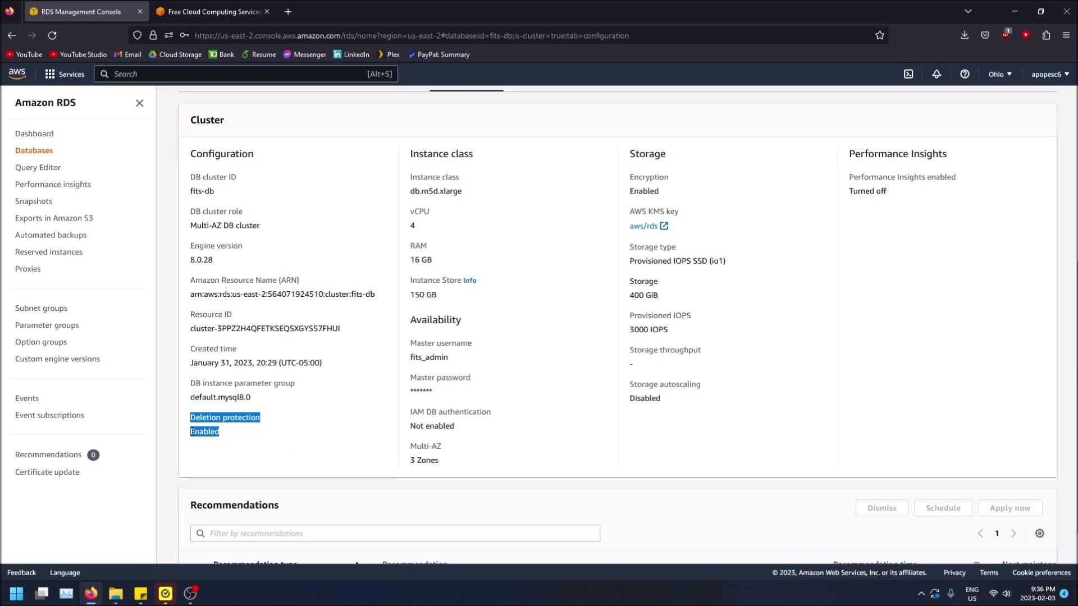
pyautogui.click(223, 428)
pyautogui.scroll(3, 594, 427)
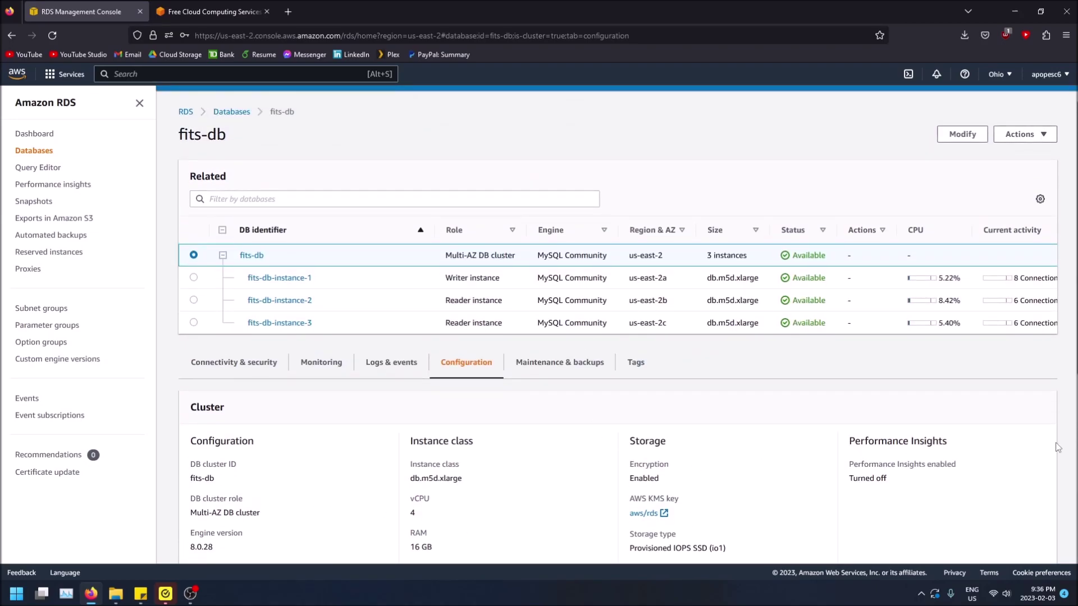
# - Modify the fits-db cluster and uncheck Enable deletion protection
pyautogui.click(1019, 138)
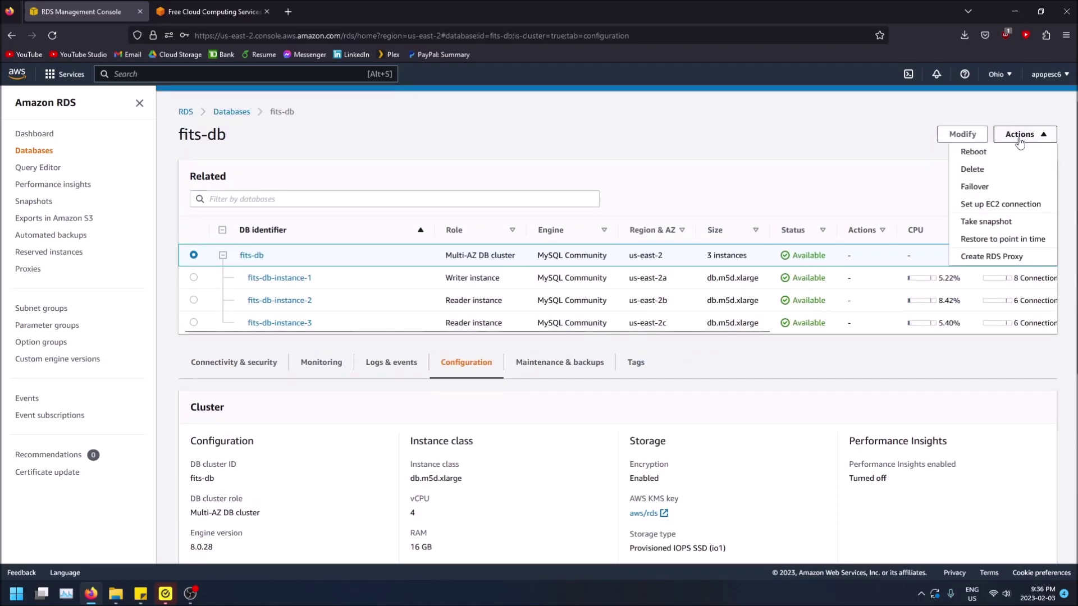
pyautogui.click(904, 145)
pyautogui.click(965, 137)
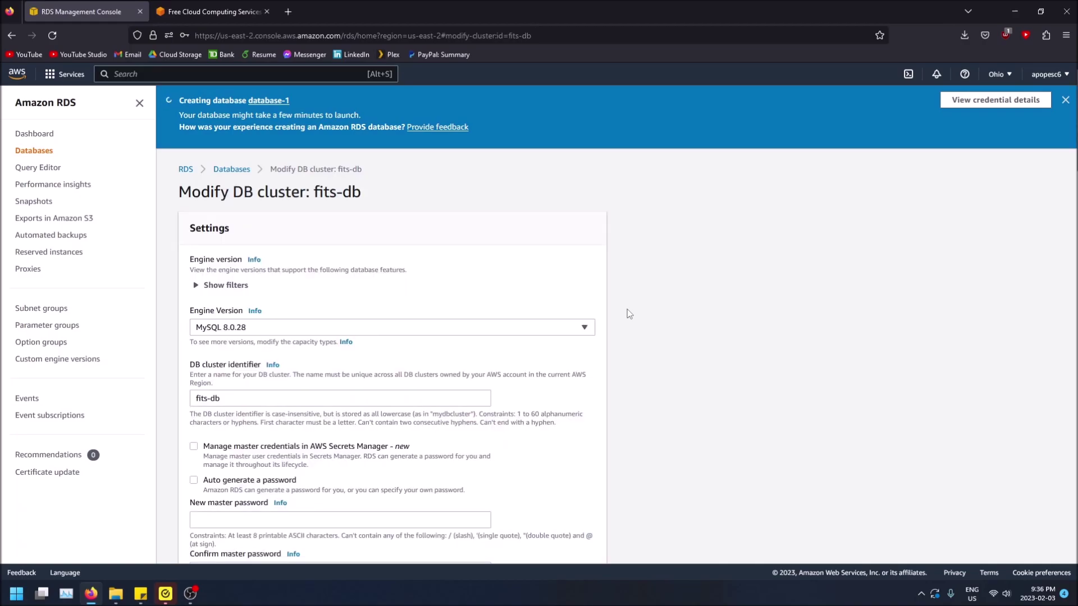
pyautogui.scroll(-5, 627, 314)
pyautogui.scroll(-10, 627, 314)
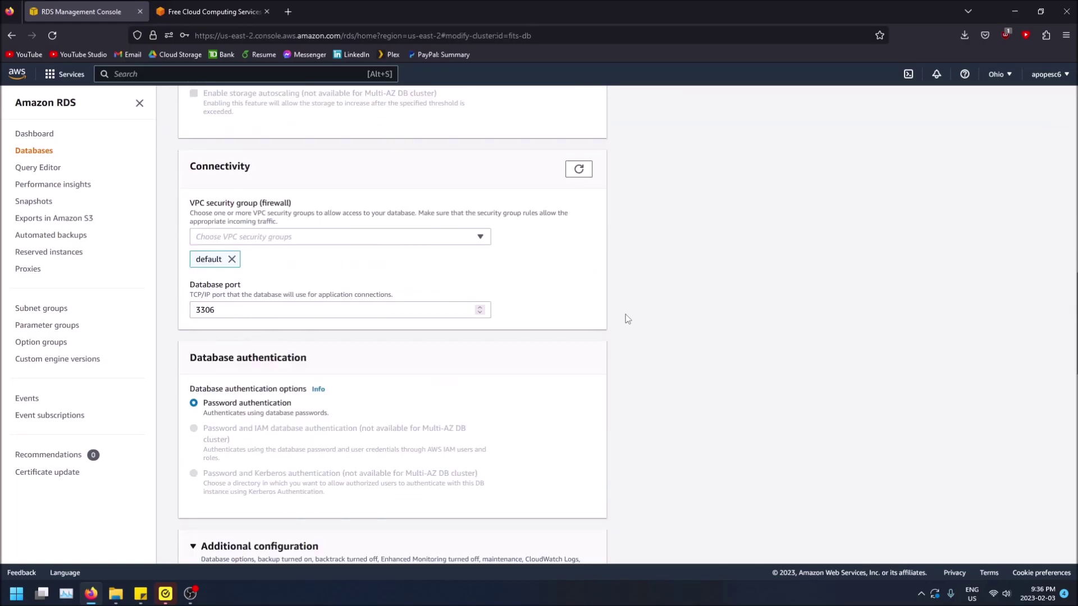
pyautogui.scroll(-10, 628, 314)
pyautogui.scroll(-10, 632, 314)
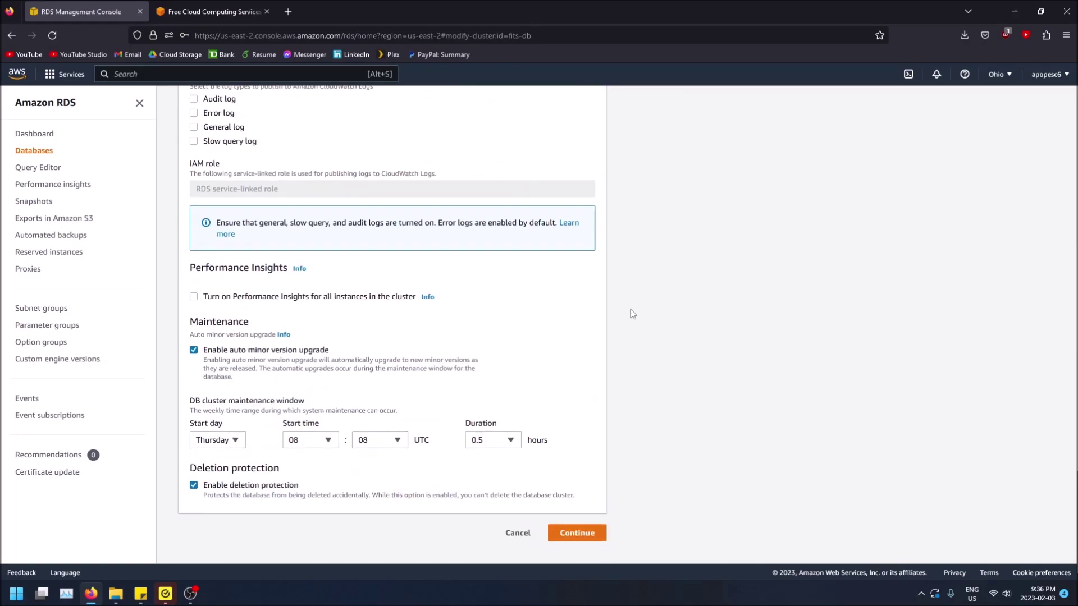
pyautogui.click(194, 486)
# - Review the Enabled-to-Disabled deletion protection change and apply it with Modify cluster
pyautogui.click(592, 536)
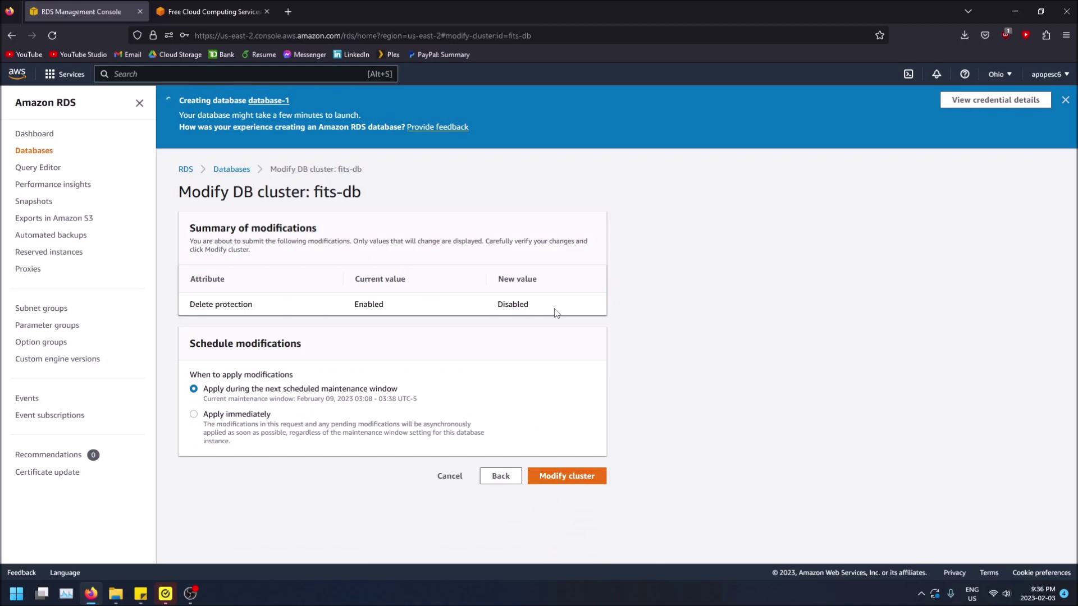
pyautogui.click(574, 476)
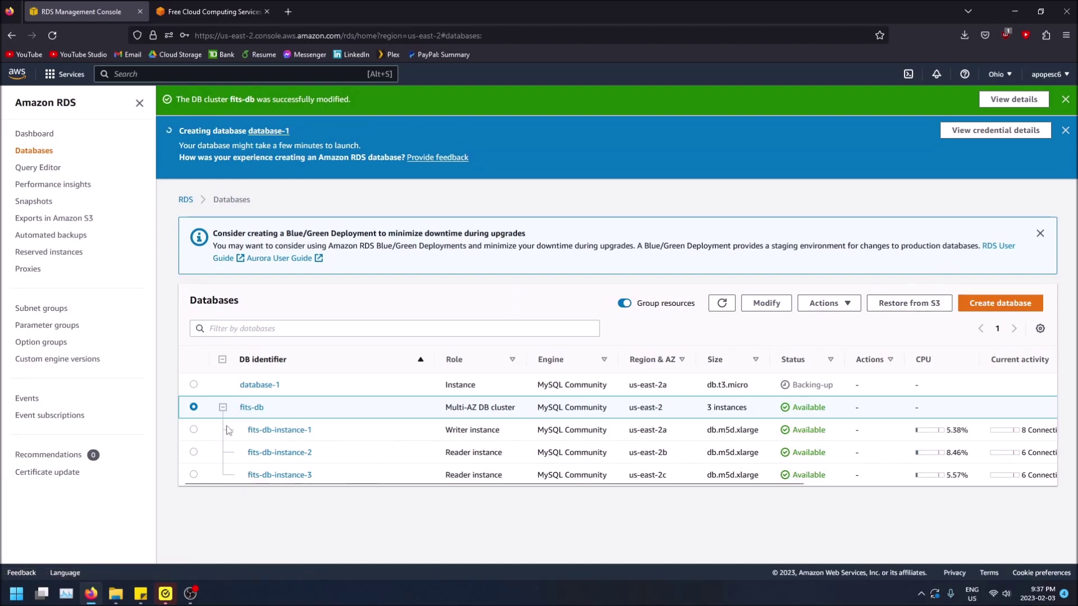
# - Delete fits-db with no final snapshot, acknowledging that backups will no longer exist
pyautogui.click(841, 304)
pyautogui.click(836, 340)
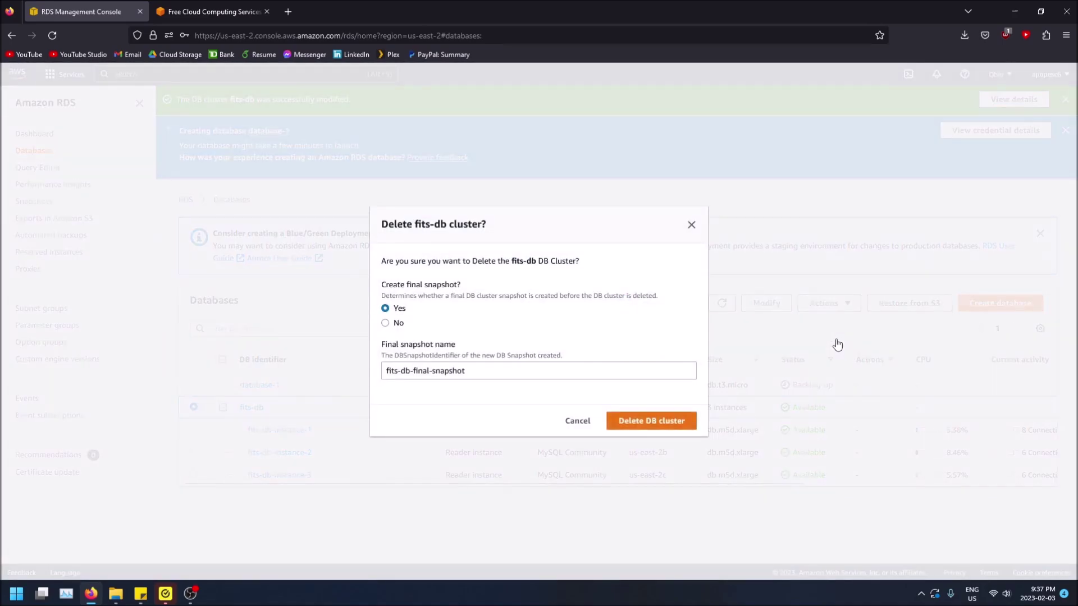
pyautogui.click(386, 323)
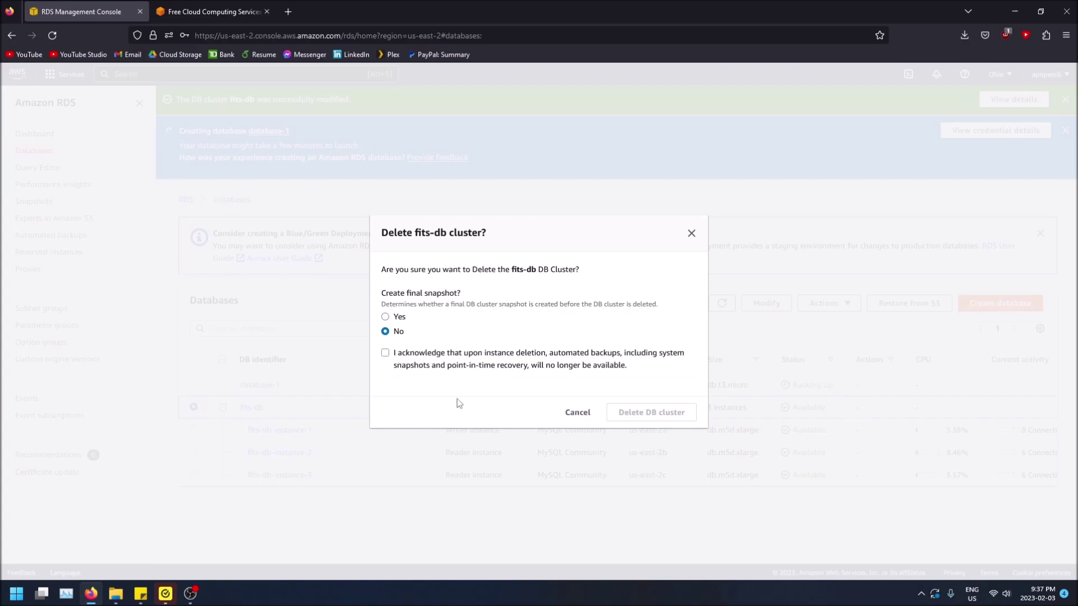
pyautogui.click(388, 357)
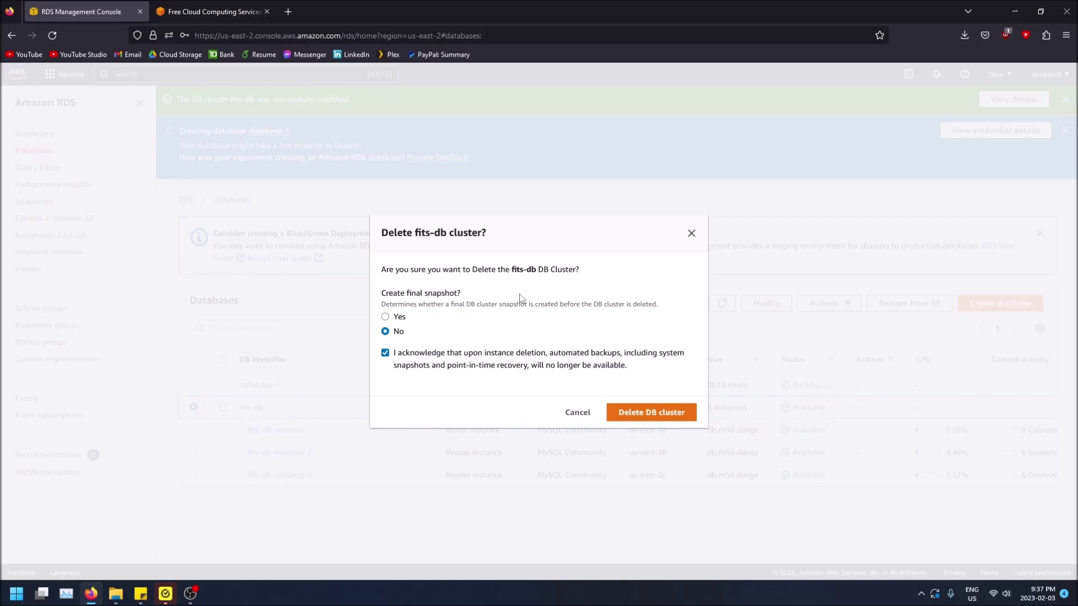
pyautogui.click(649, 418)
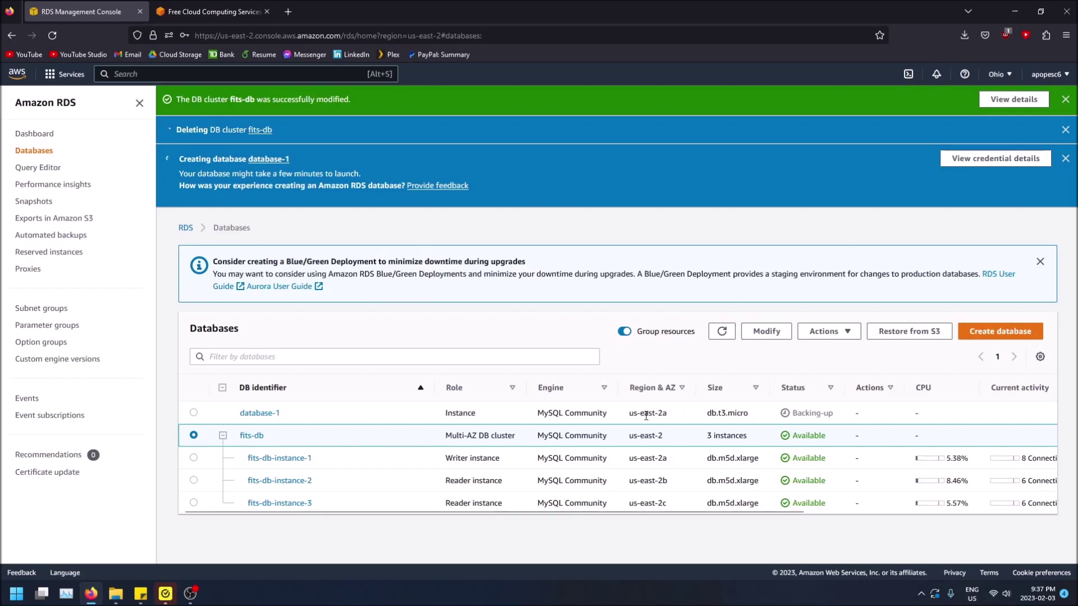